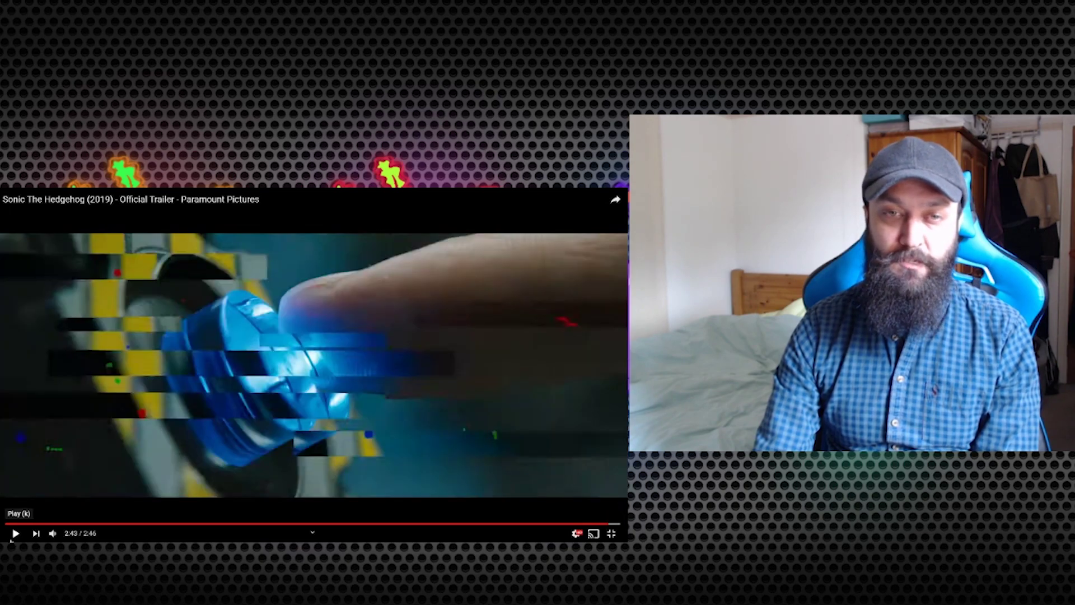
Play the trailer's final seconds, then pause it at the end.
click(12, 540)
click(12, 540)
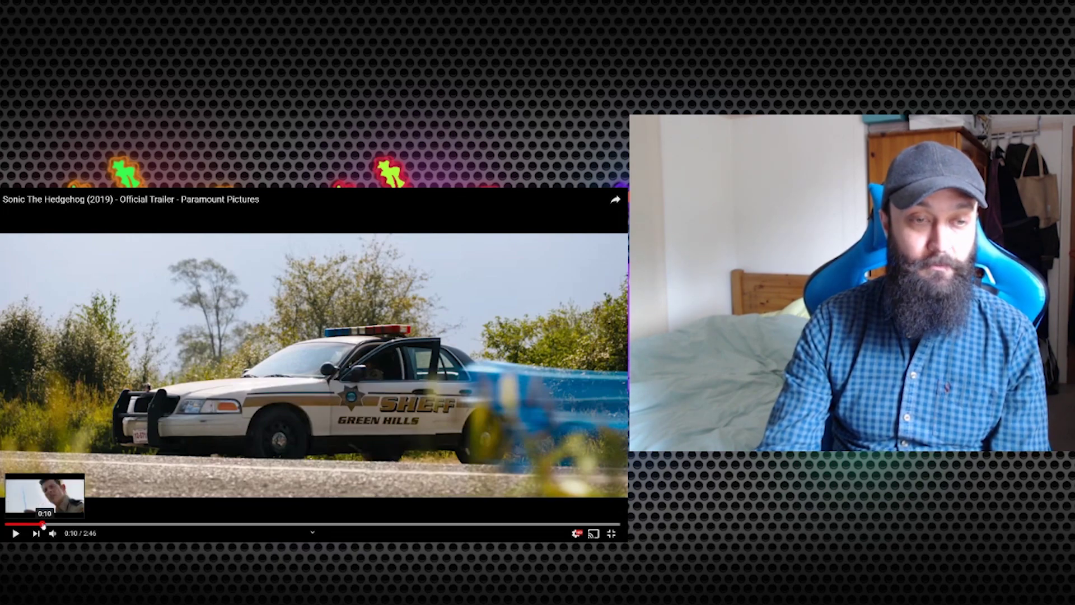
Skip ahead to 0:13, then play and pause on Sonic running and his face close-up.
drag(26, 523, 88, 525)
click(115, 471)
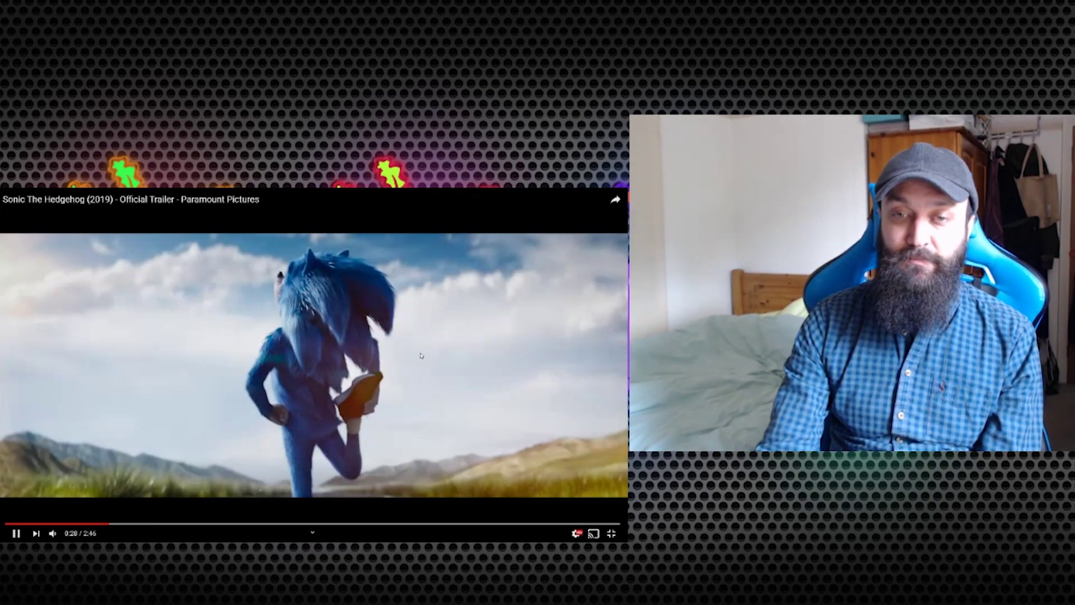
click(437, 395)
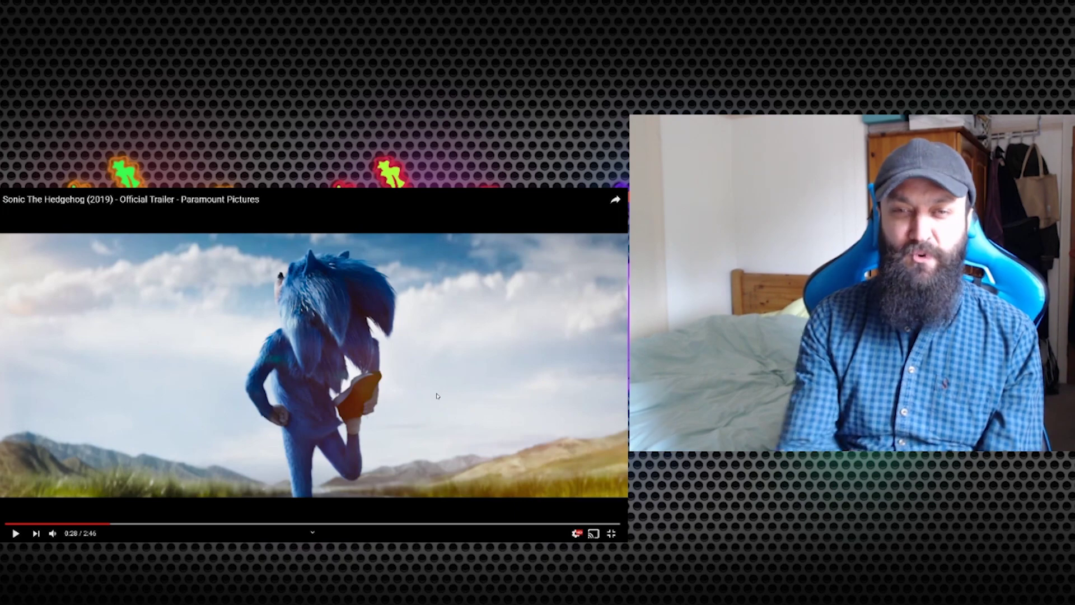
click(211, 337)
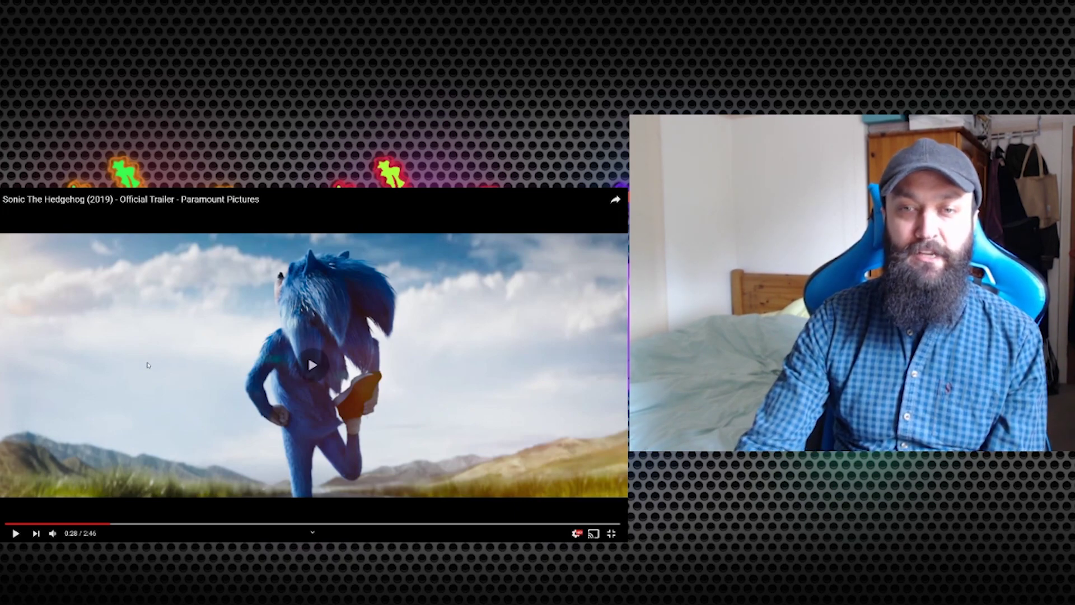
click(210, 388)
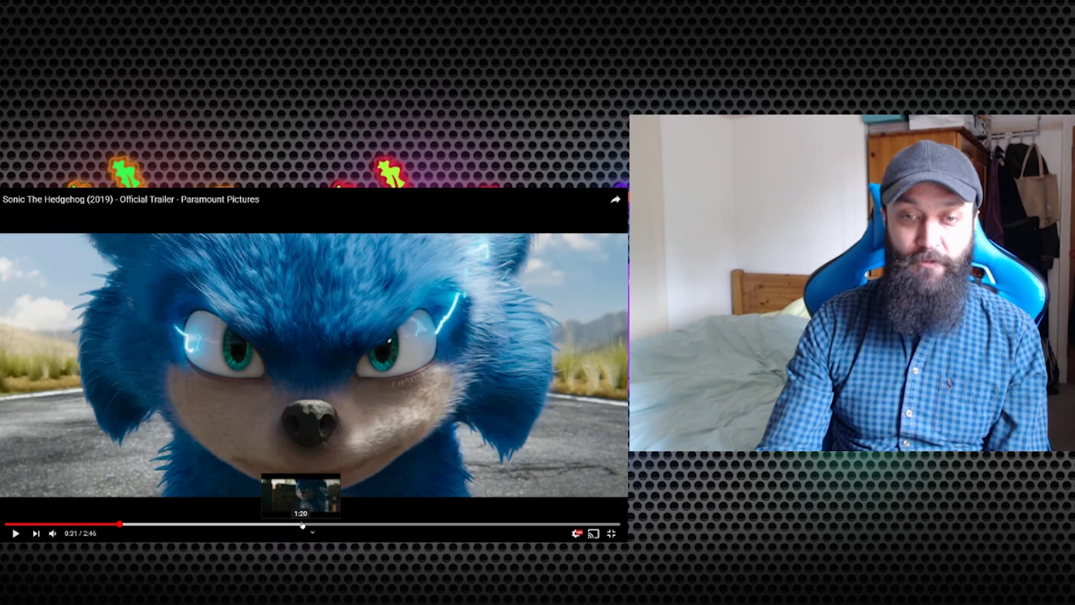
Jump the trailer to 1:22, then back to 0:32 and 0:30.
click(308, 524)
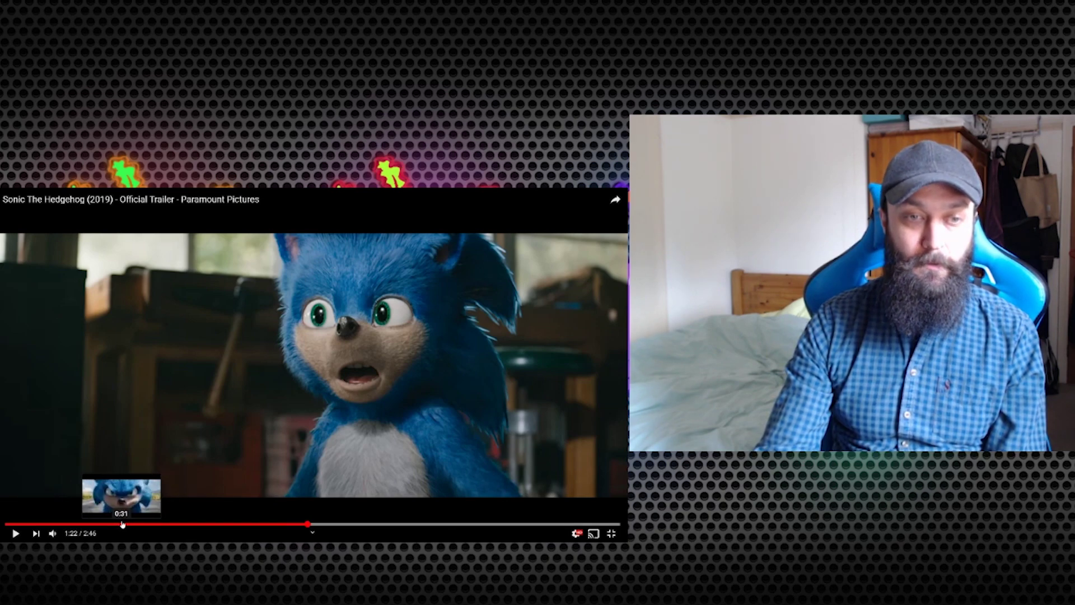
click(123, 525)
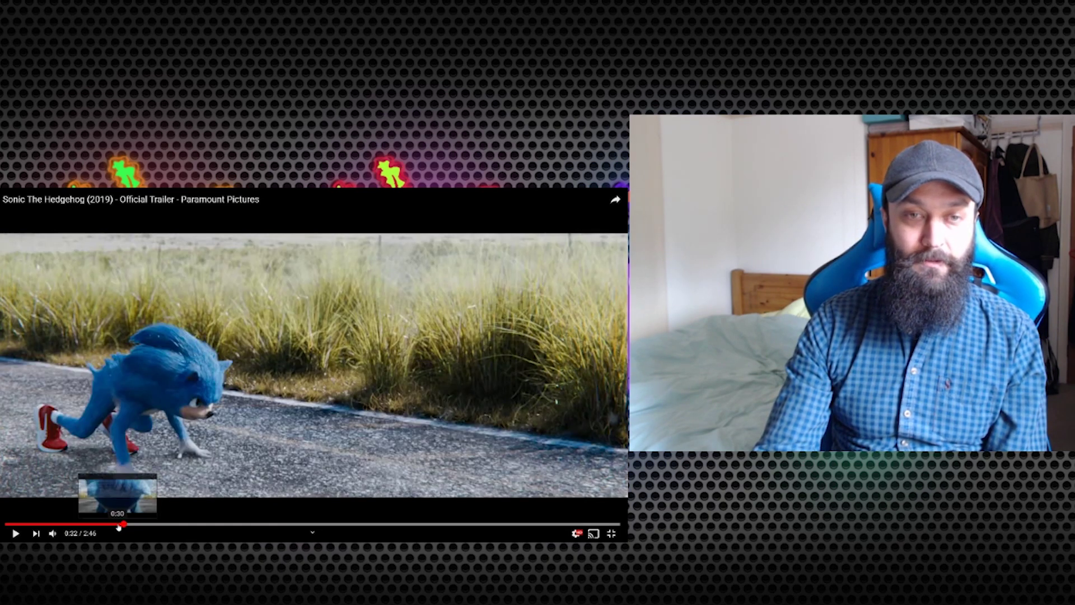
click(119, 525)
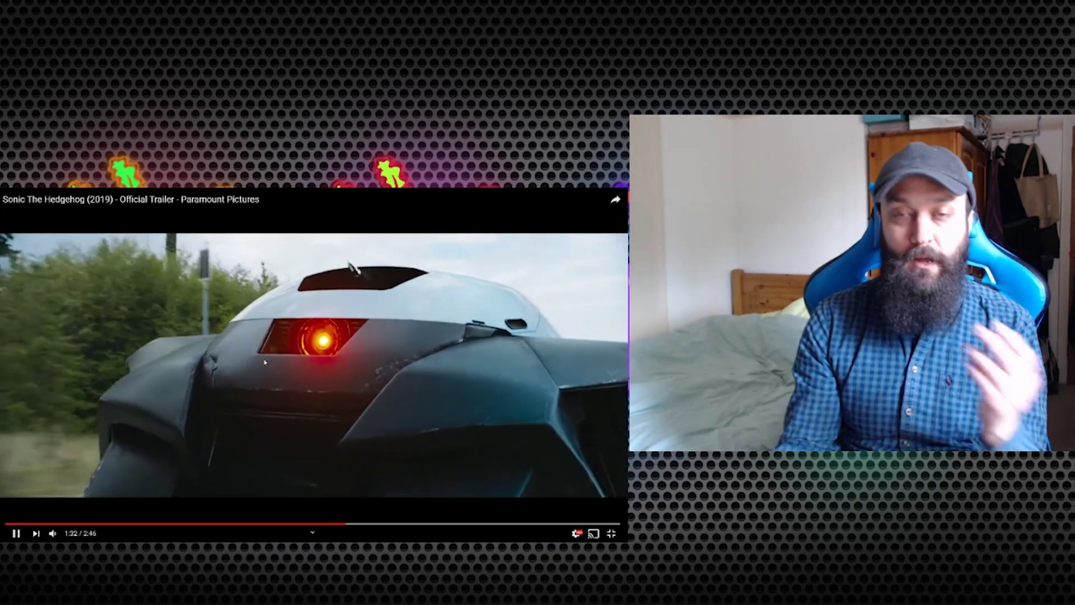
Pause at 1:33, rewind to 0:32 and 0:25, then skip to the final scenes.
click(264, 361)
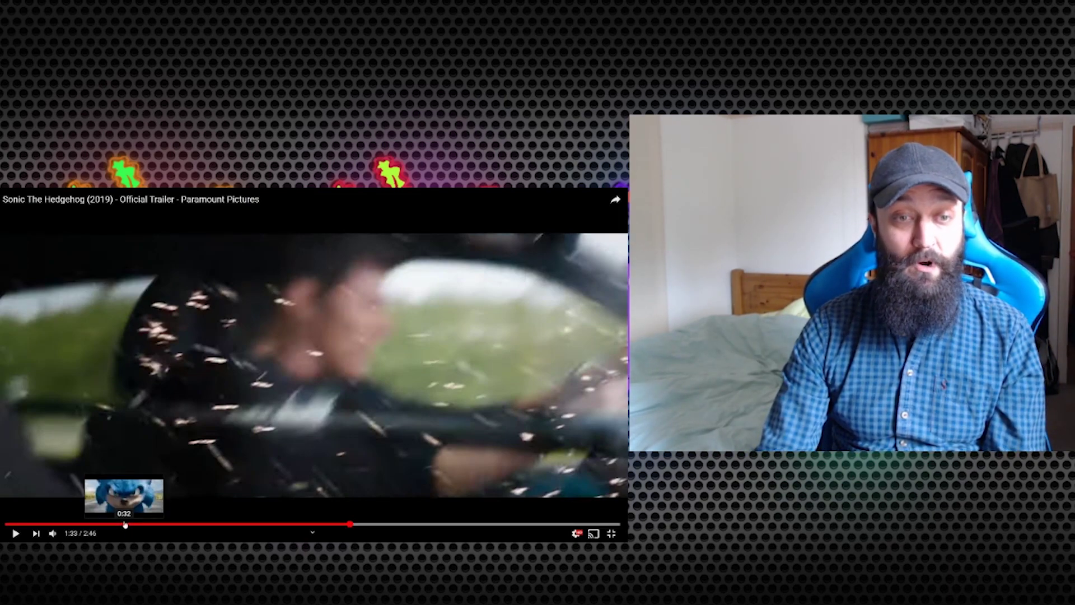
click(126, 525)
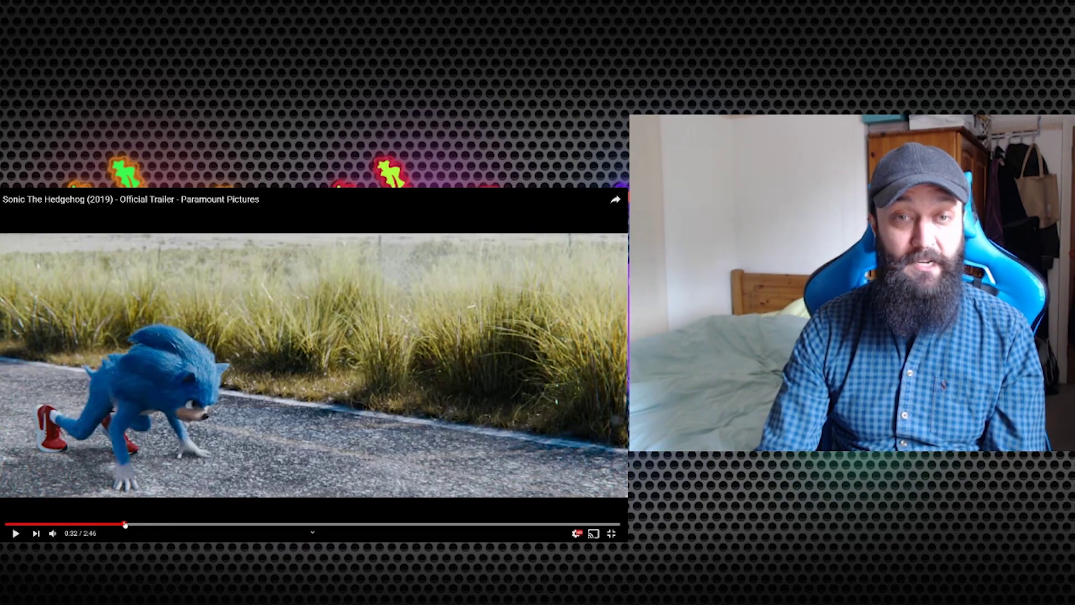
click(105, 524)
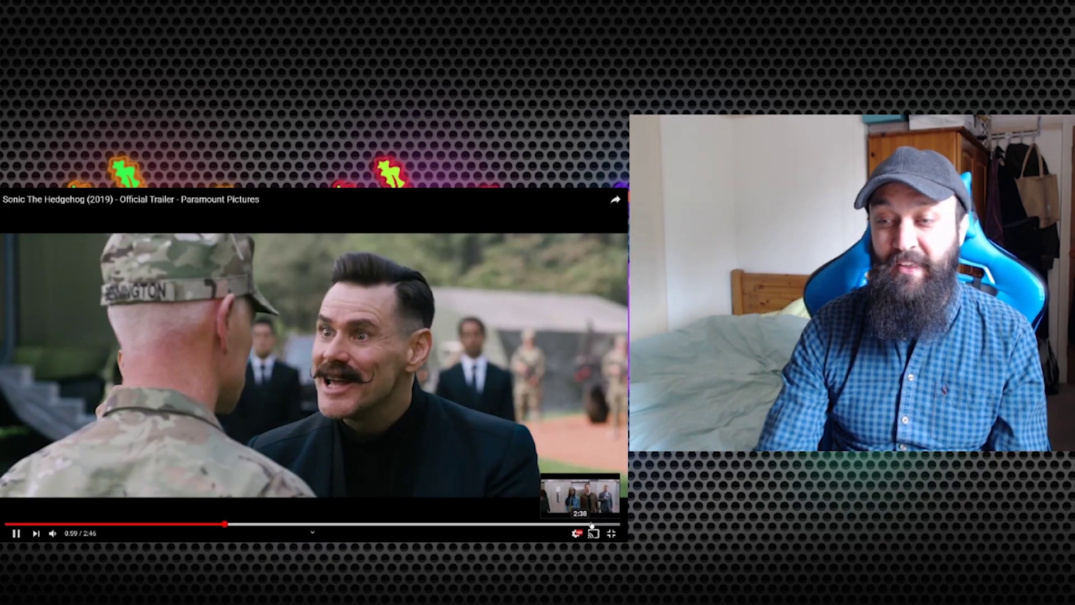
click(611, 525)
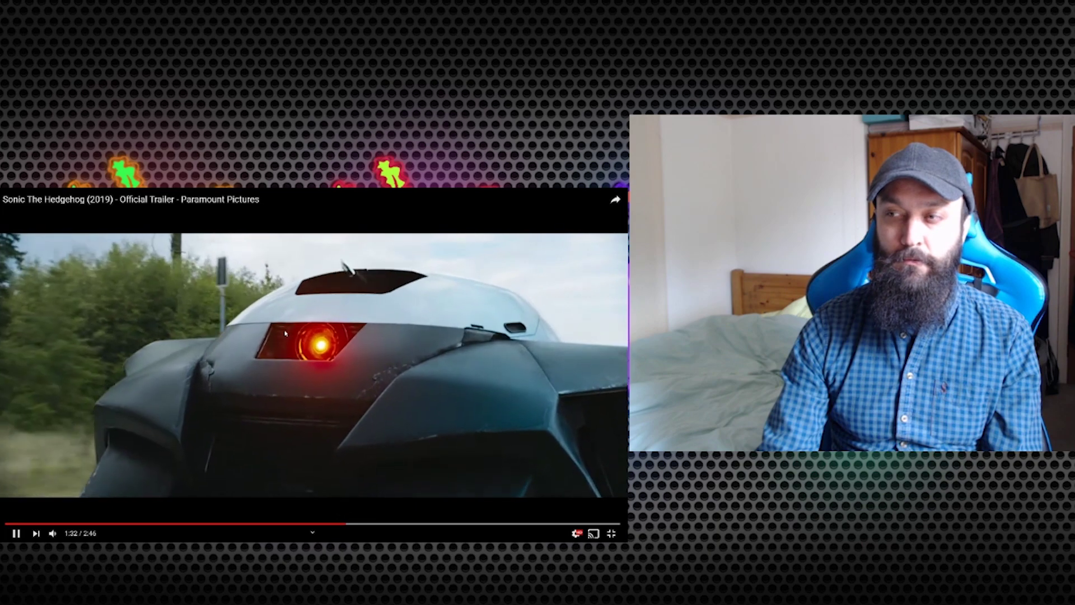
click(286, 334)
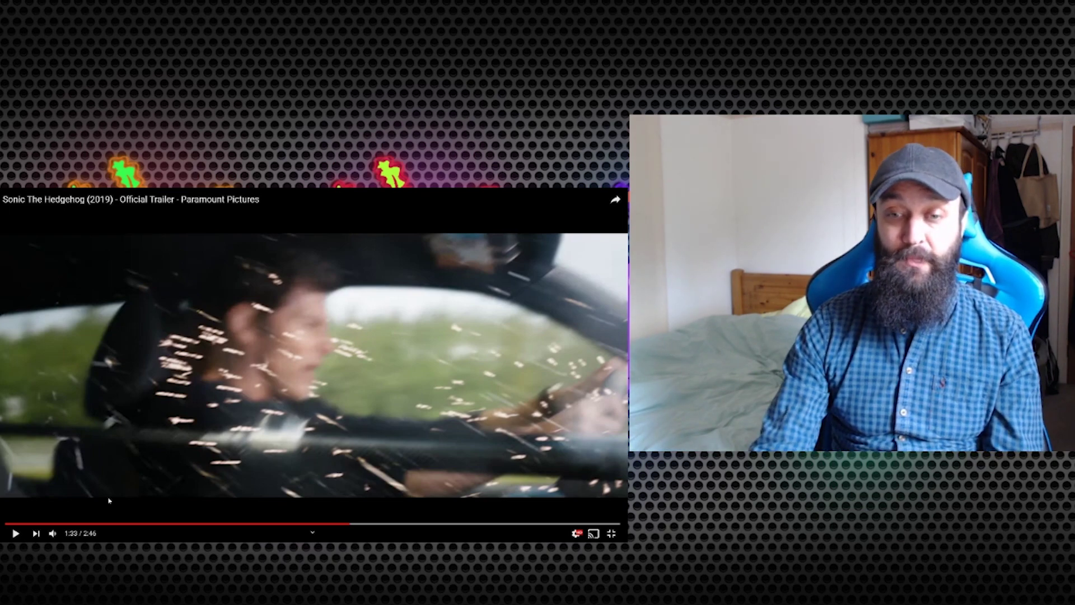
Resume from 1:31, jump ahead to 1:42 and 1:56, and keep playing.
click(384, 523)
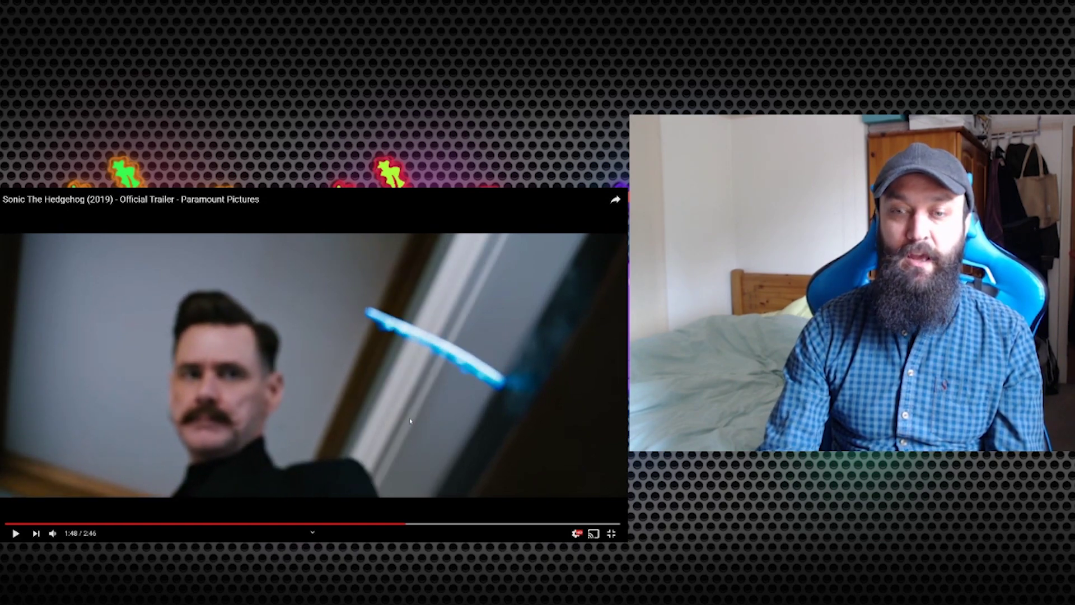
click(434, 524)
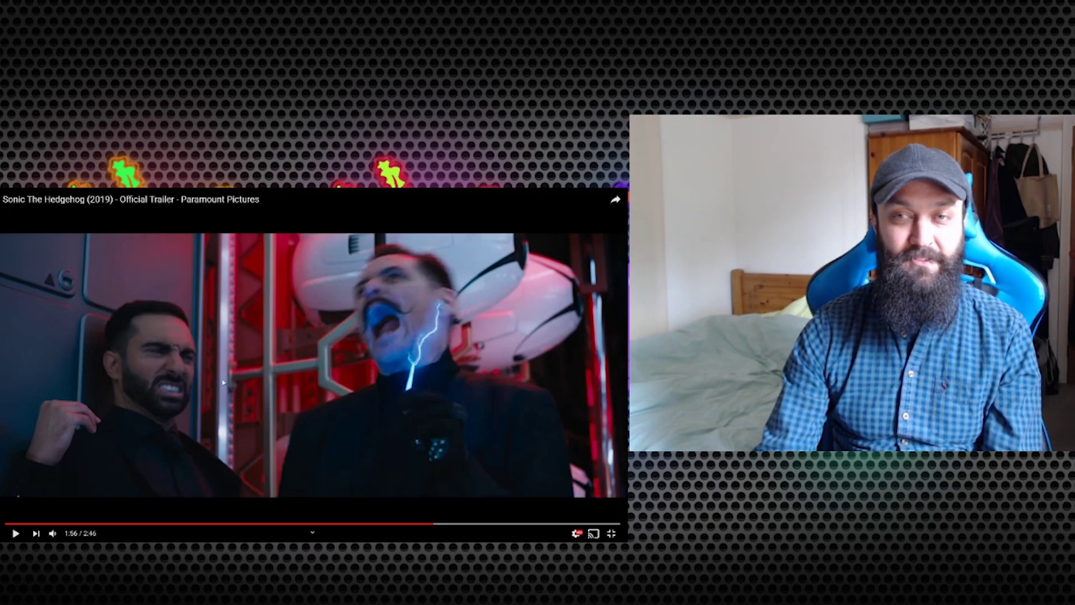
click(430, 431)
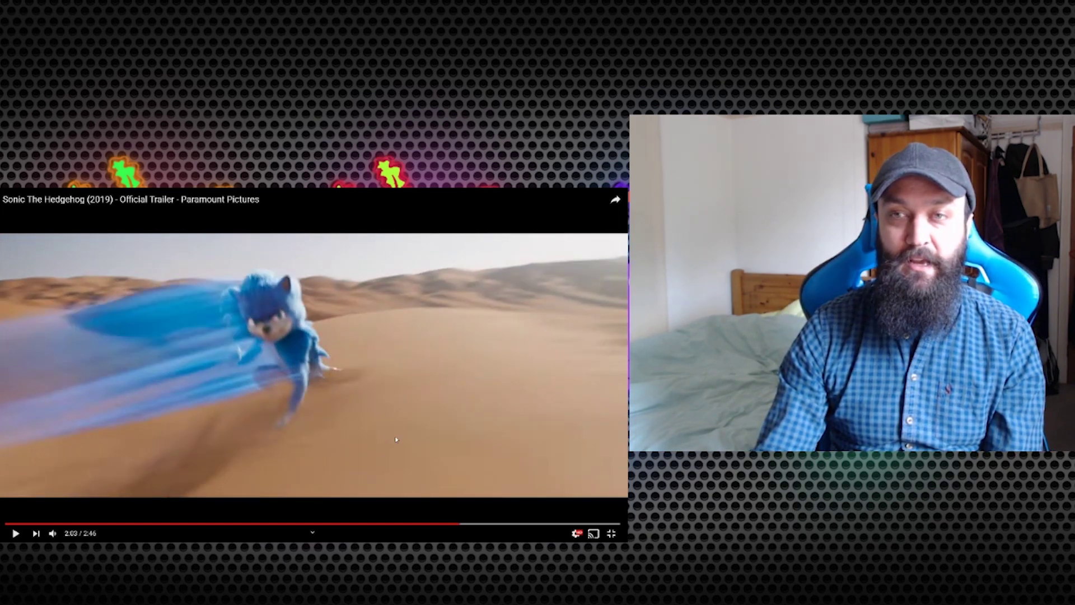
Rewind to rewatch the 2:01 desert run and cockpit shot, then resume playback.
click(455, 526)
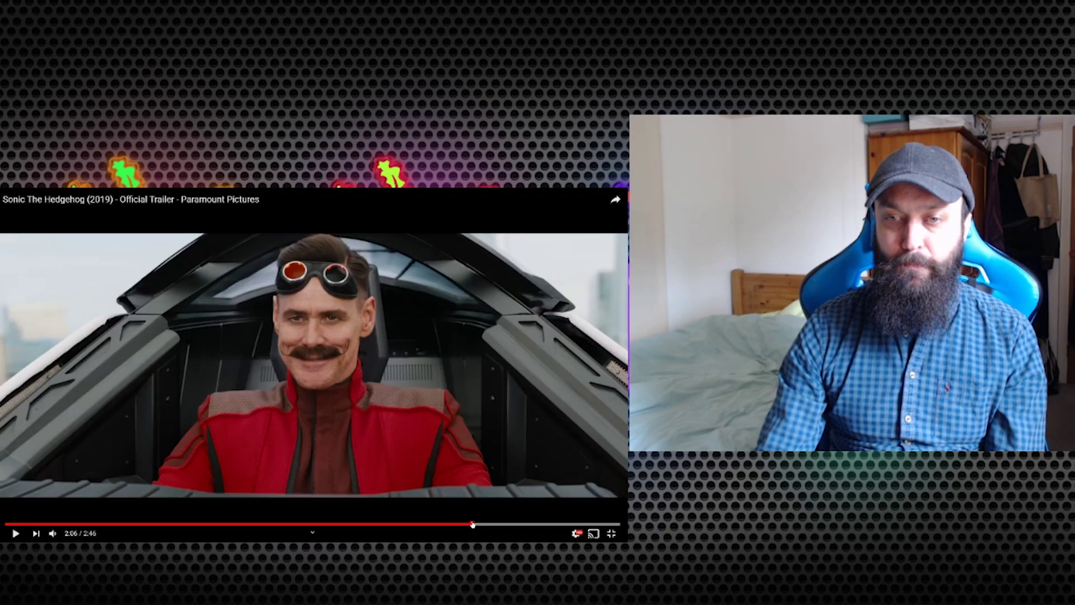
click(469, 524)
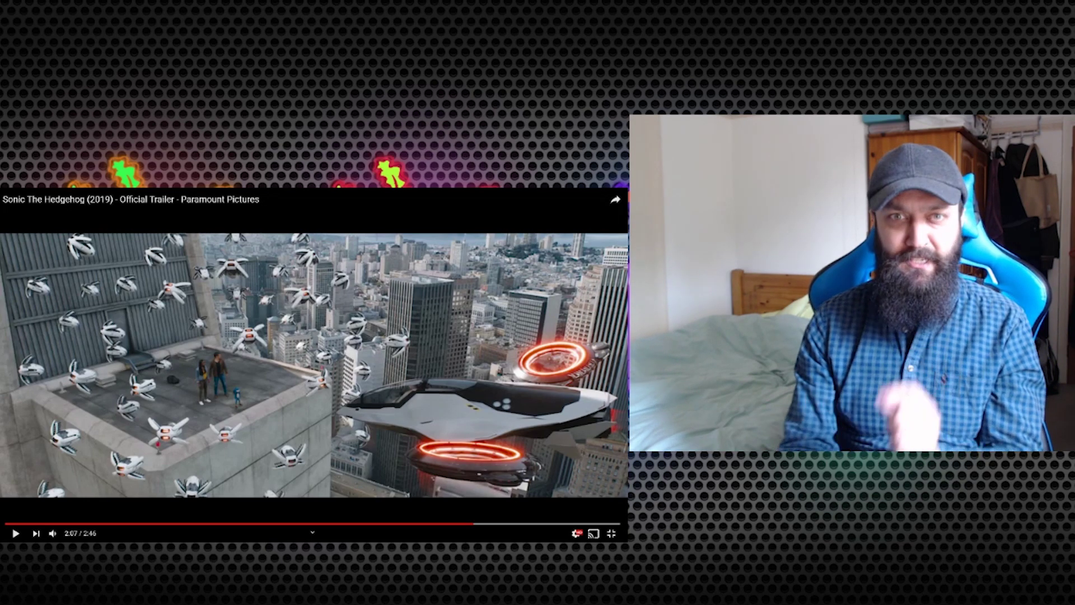
click(321, 408)
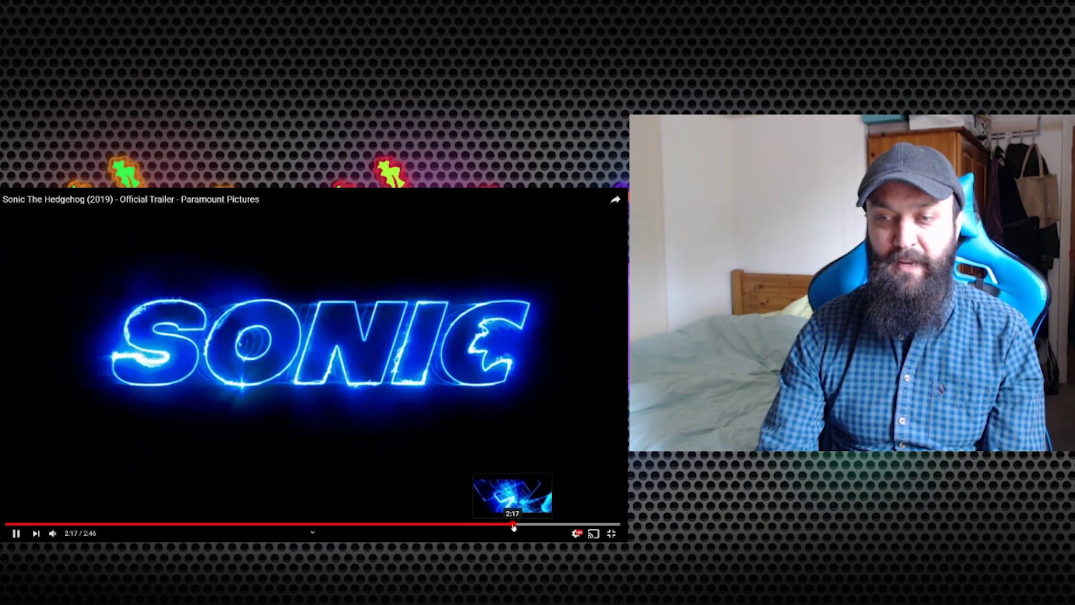
Rewind before the title reveal, return to the November end card, and play/pause through the ending to 2:43.
click(500, 525)
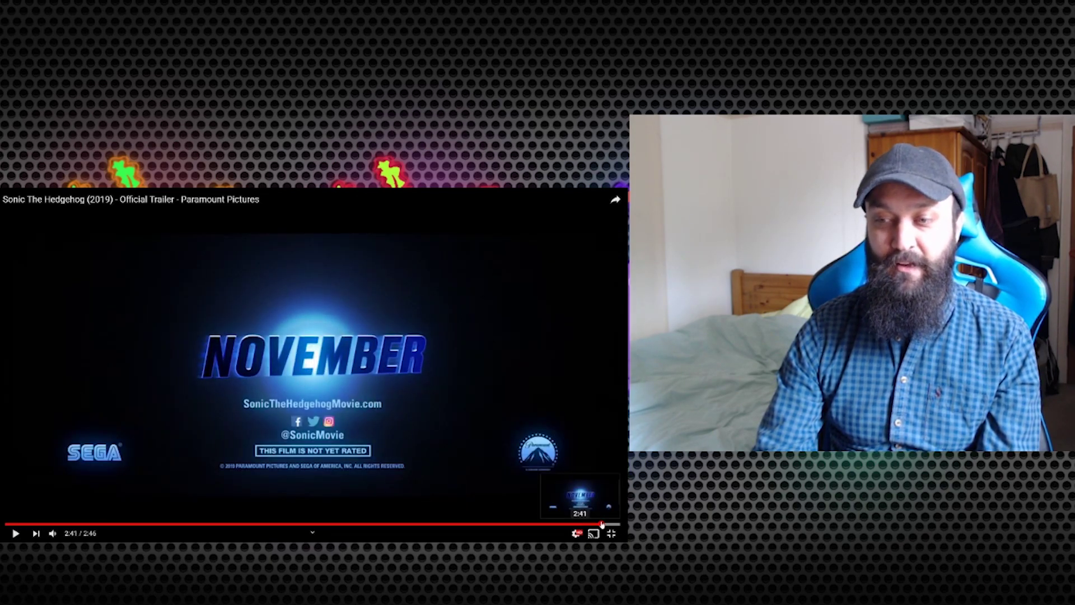
click(599, 524)
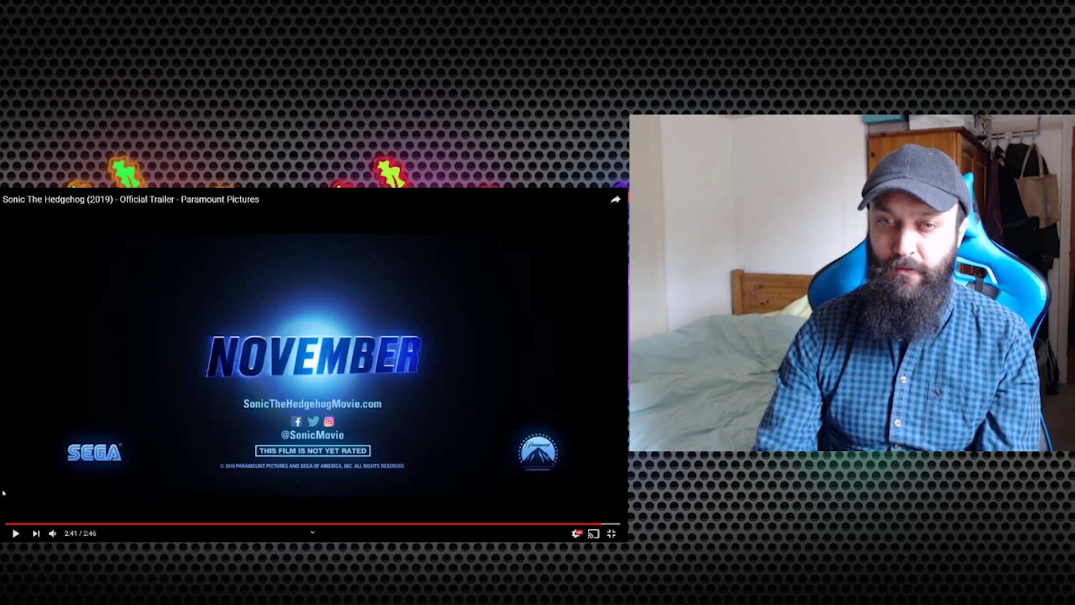
click(14, 535)
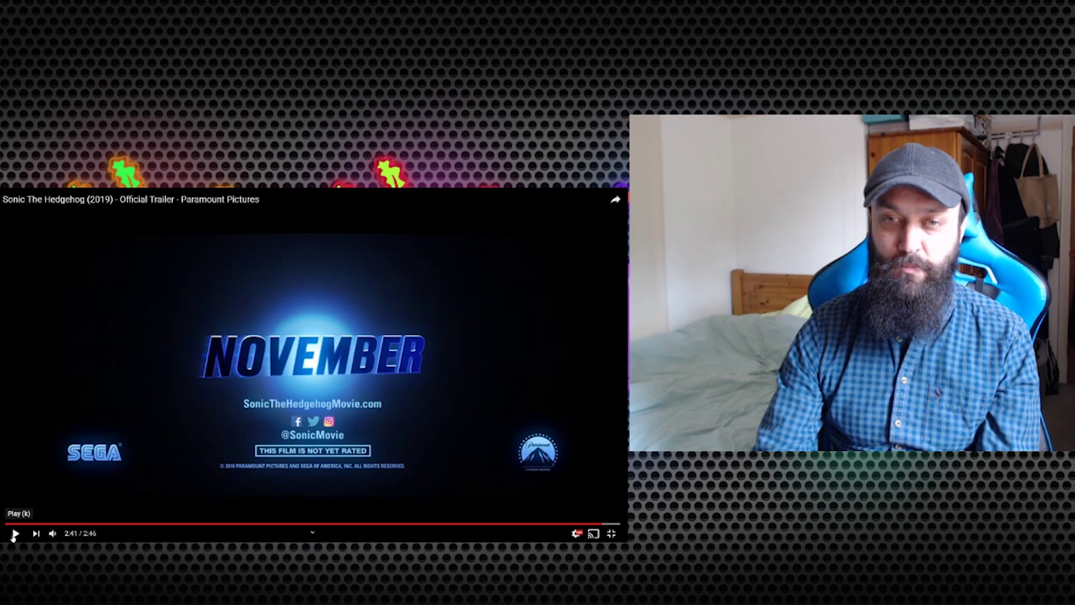
click(15, 534)
click(15, 534)
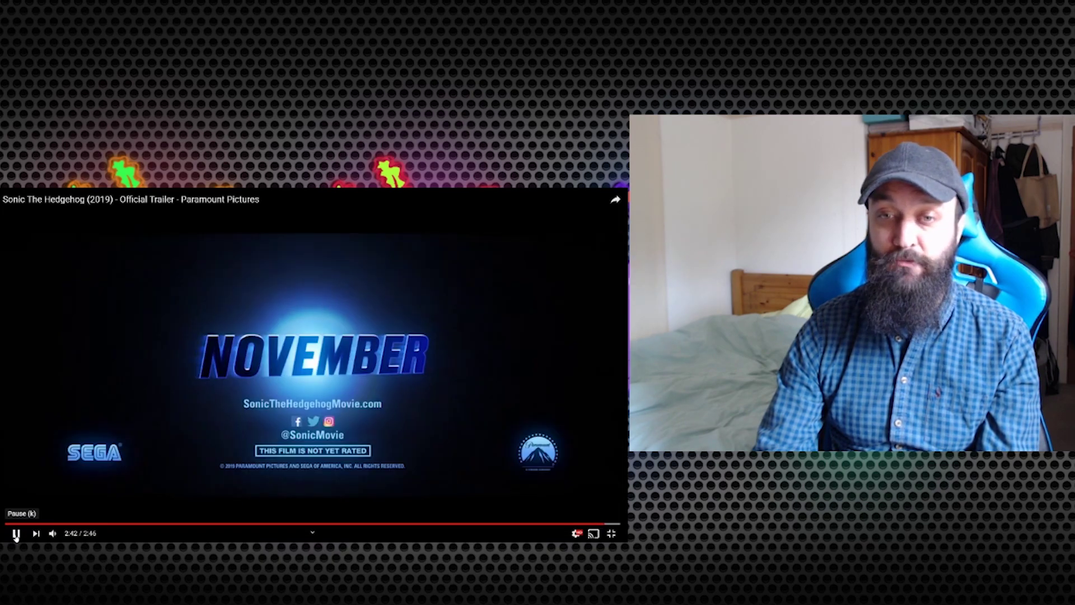
click(15, 534)
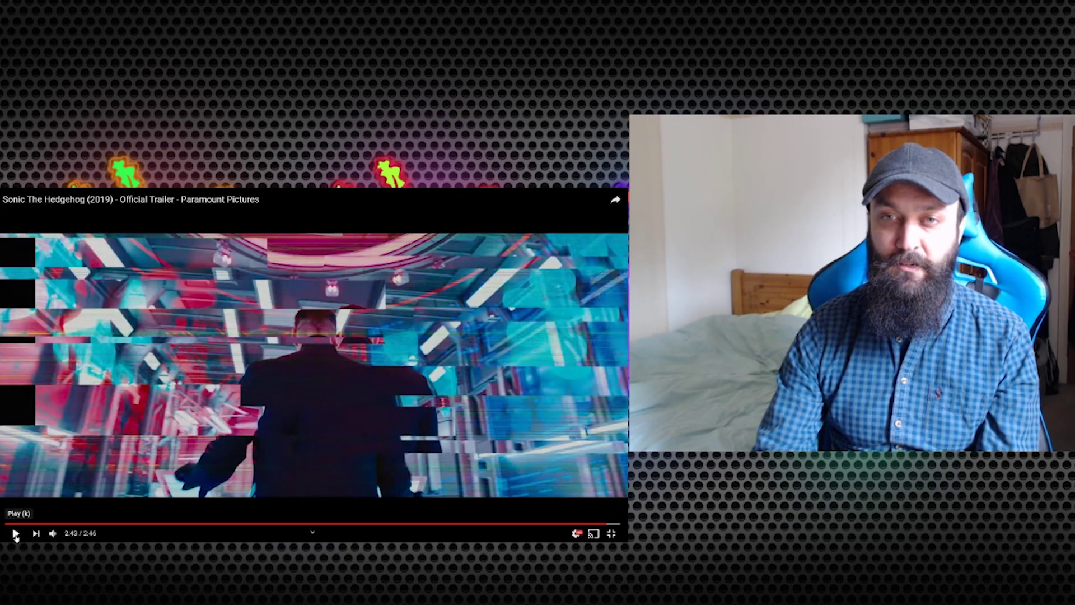
click(15, 534)
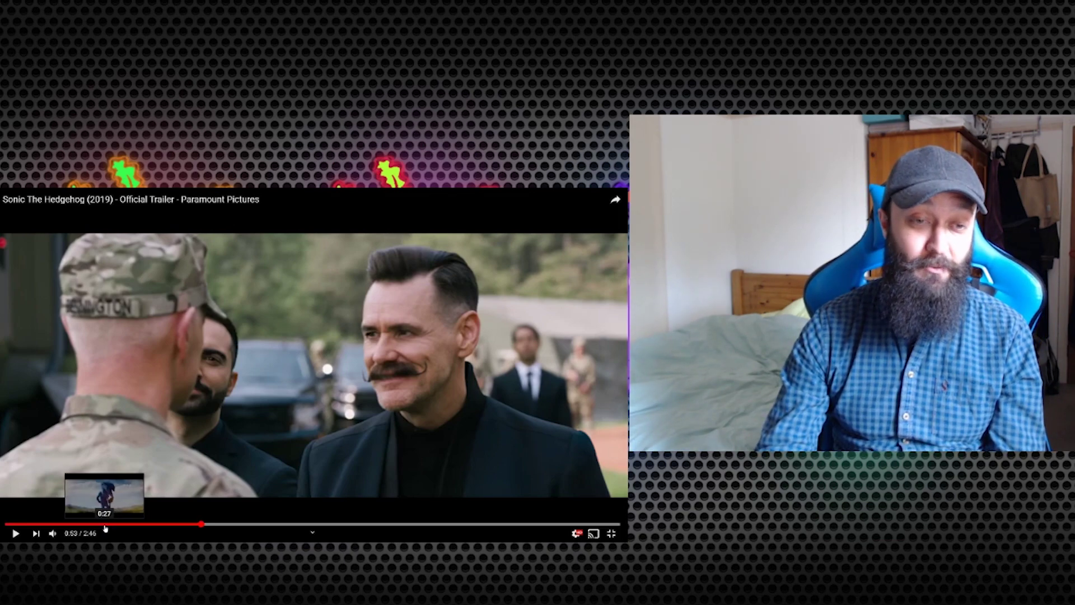
Rewind the trailer to 0:31 to rewatch the Sonic close-up.
click(122, 524)
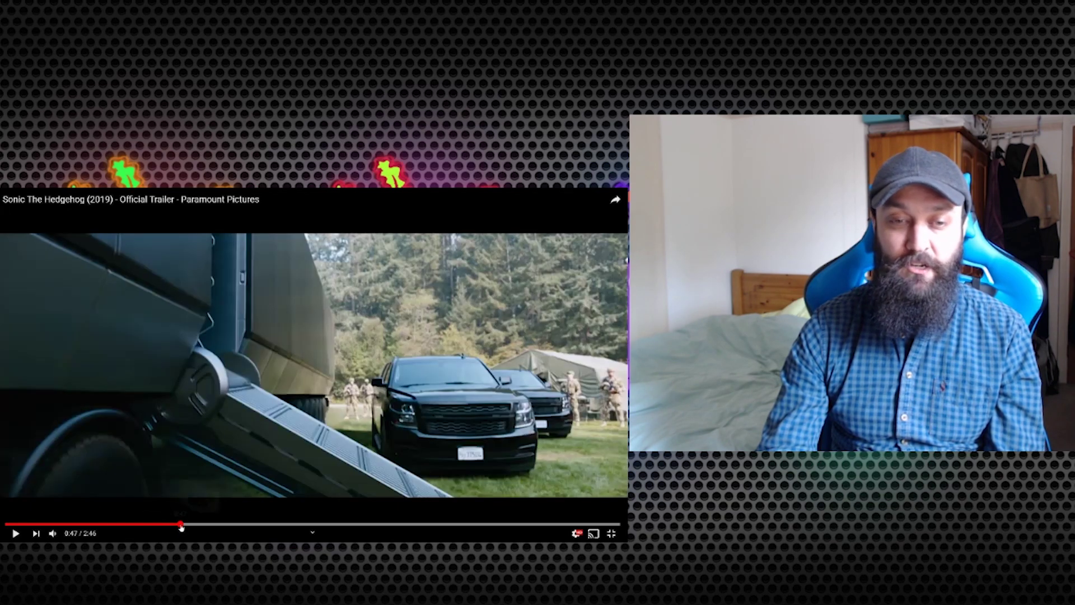
Resume playback, rewind to 0:45, then pause and resume the trailer.
click(179, 527)
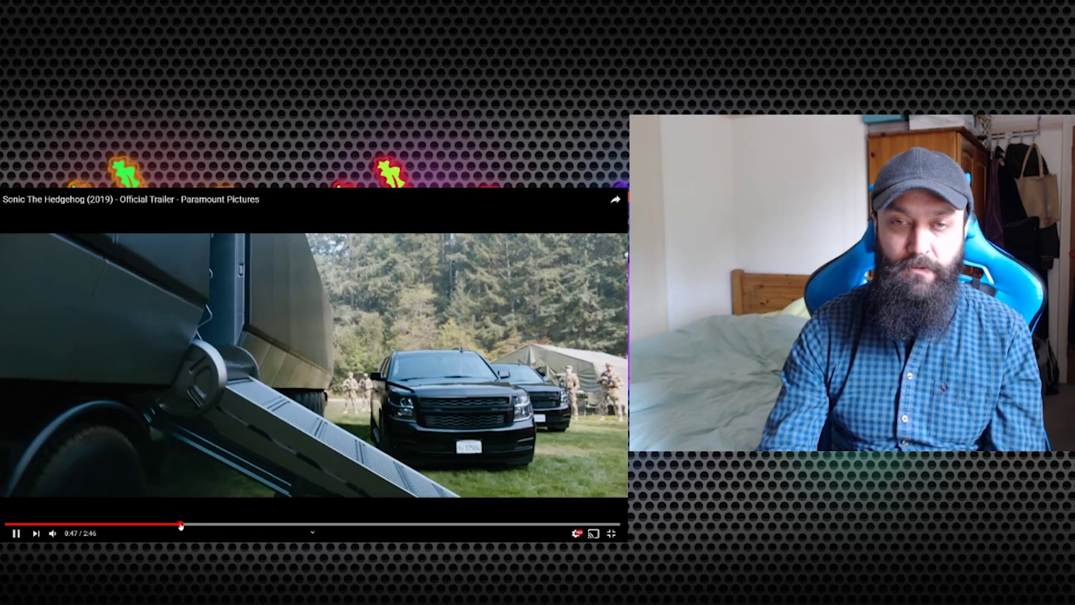
click(170, 527)
key(space)
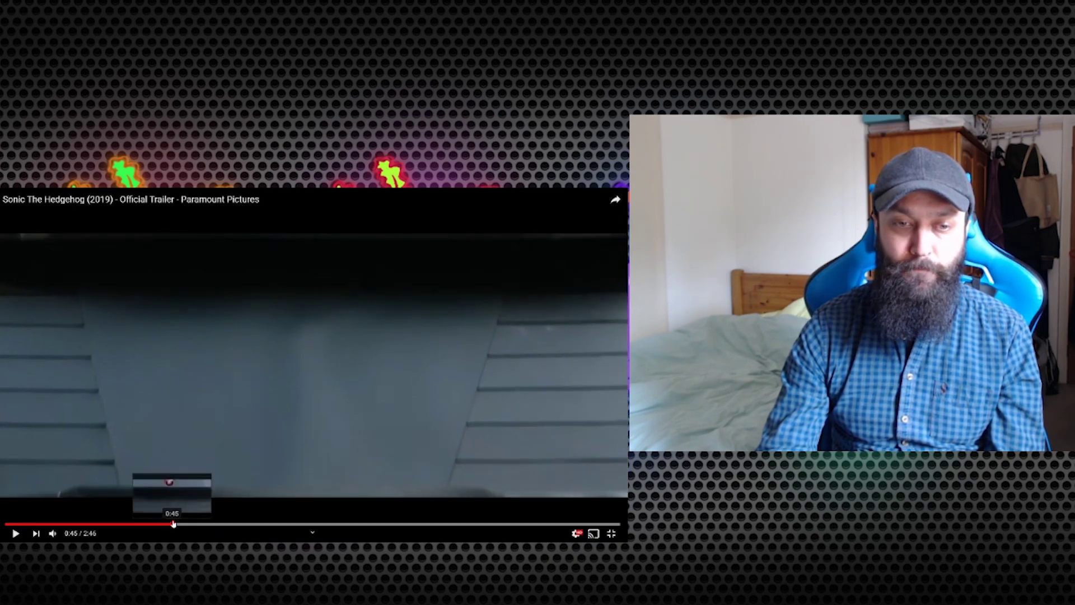
key(space)
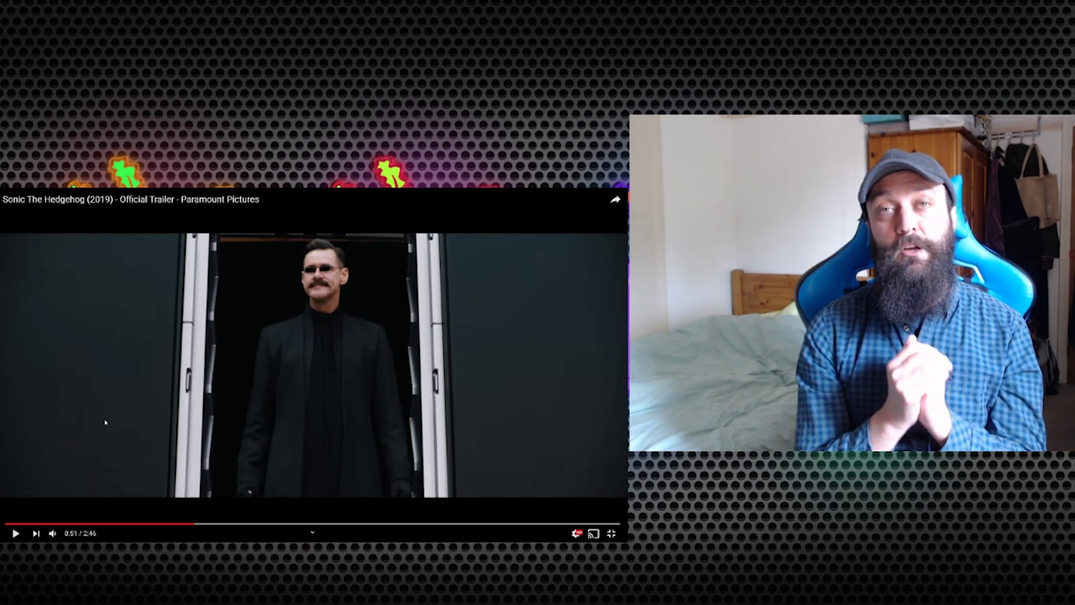
Drag the playhead forward from 0:51 toward Sonic's shot at 1:22.
drag(243, 525, 309, 525)
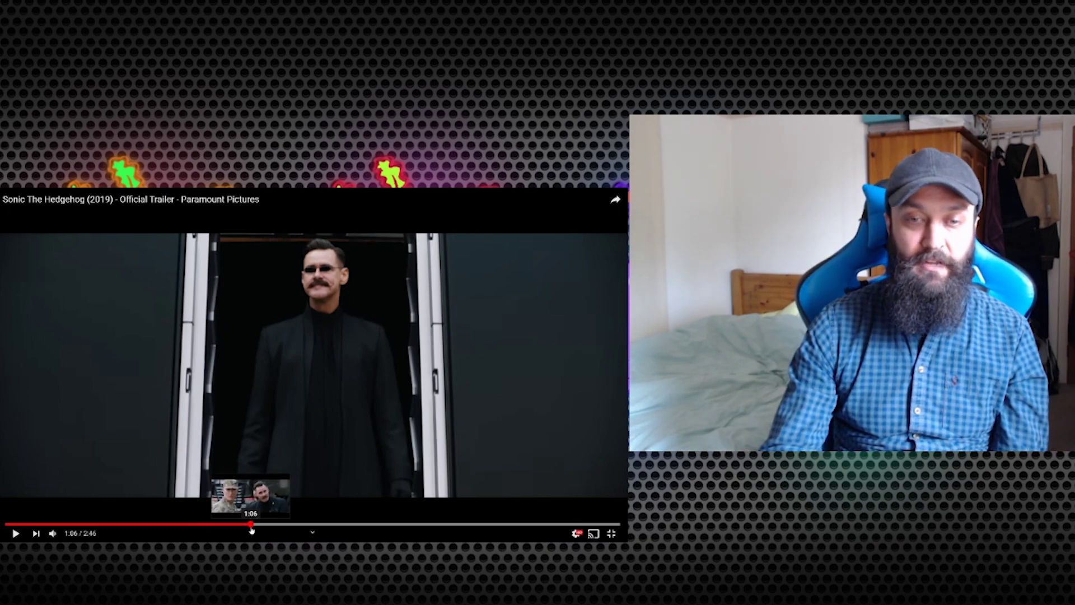